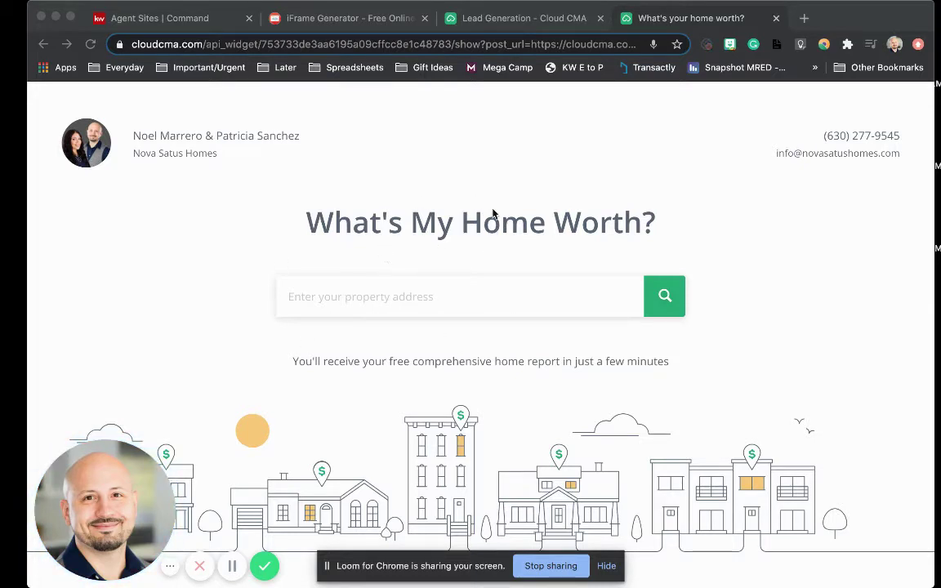
# In Cloud CMA's Lead Generation settings, copy the View Landing Page link.
pyautogui.click(528, 20)
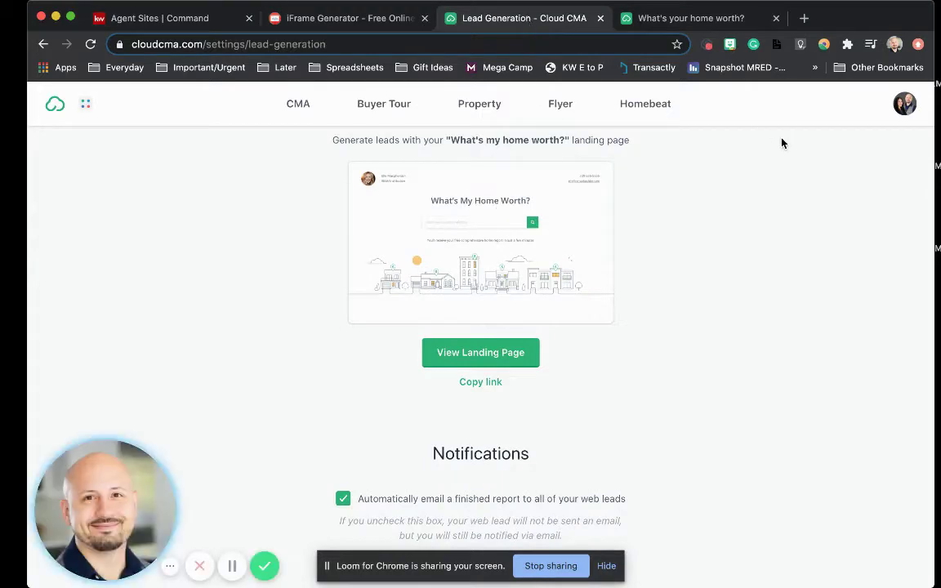
pyautogui.click(905, 104)
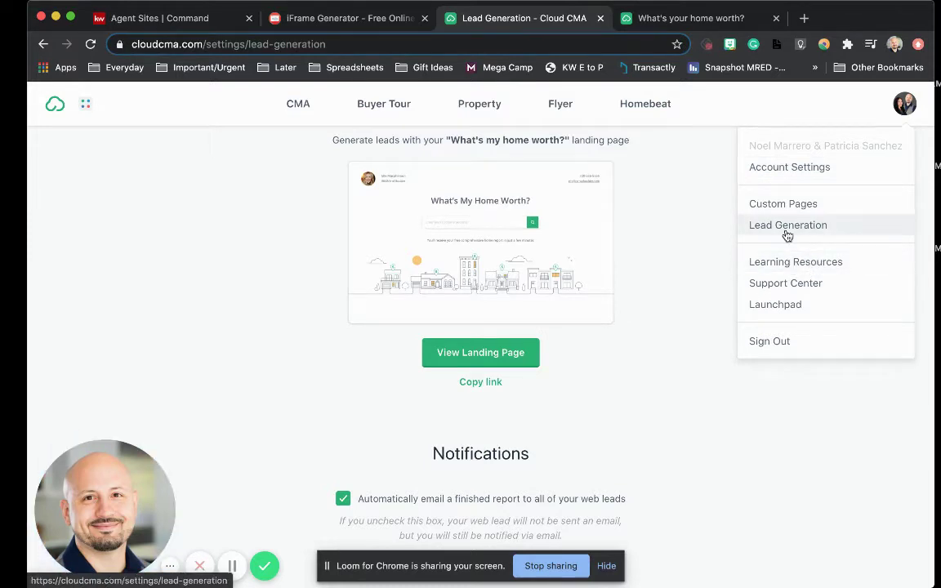
pyautogui.click(670, 269)
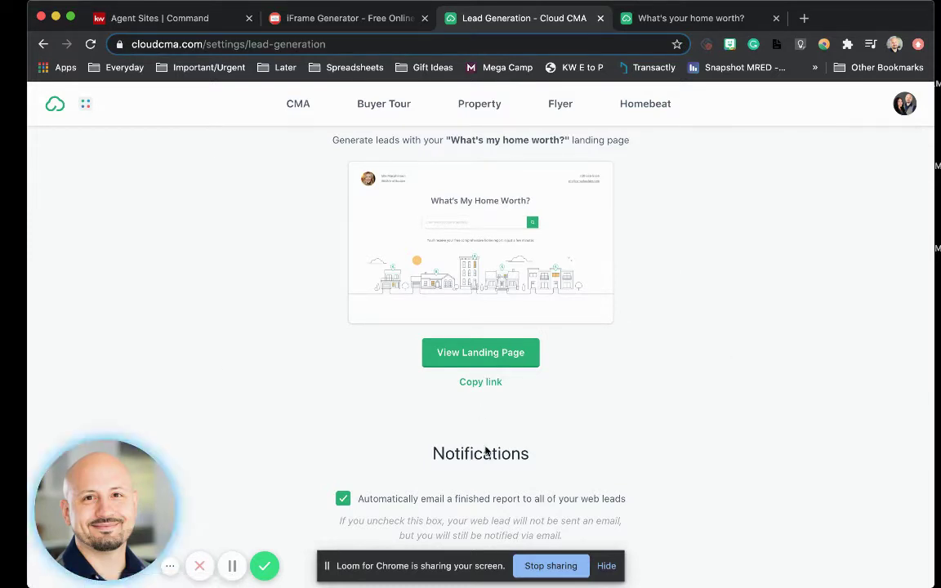
pyautogui.scroll(-2, 467, 439)
pyautogui.scroll(-4, 466, 438)
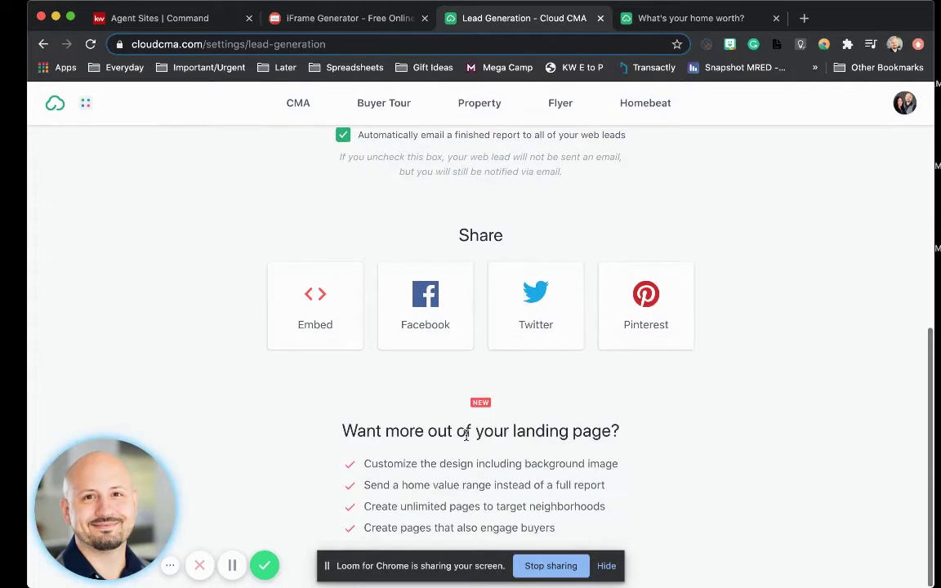
pyautogui.scroll(1, 447, 313)
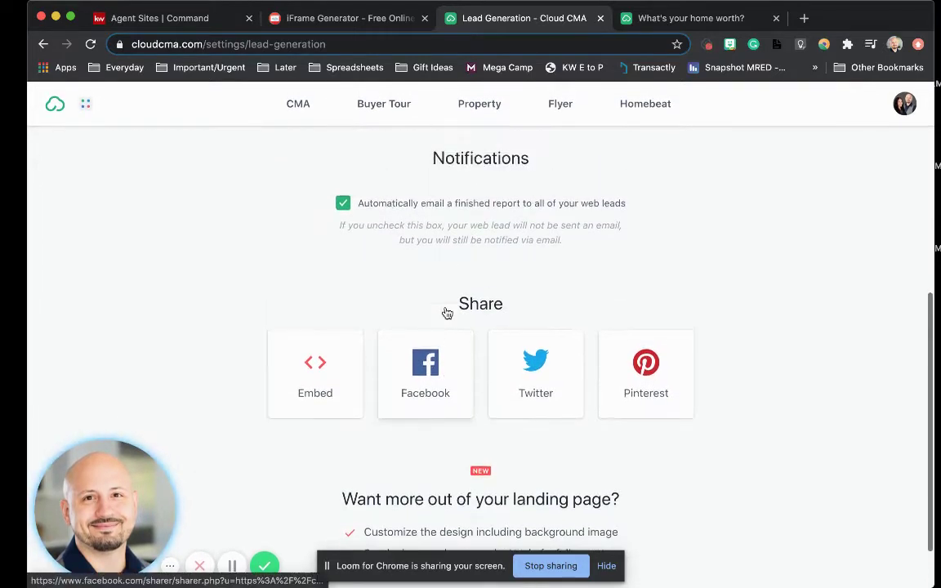
pyautogui.scroll(3, 447, 313)
pyautogui.scroll(2, 447, 313)
pyautogui.scroll(-1, 447, 313)
pyautogui.scroll(-1, 447, 313)
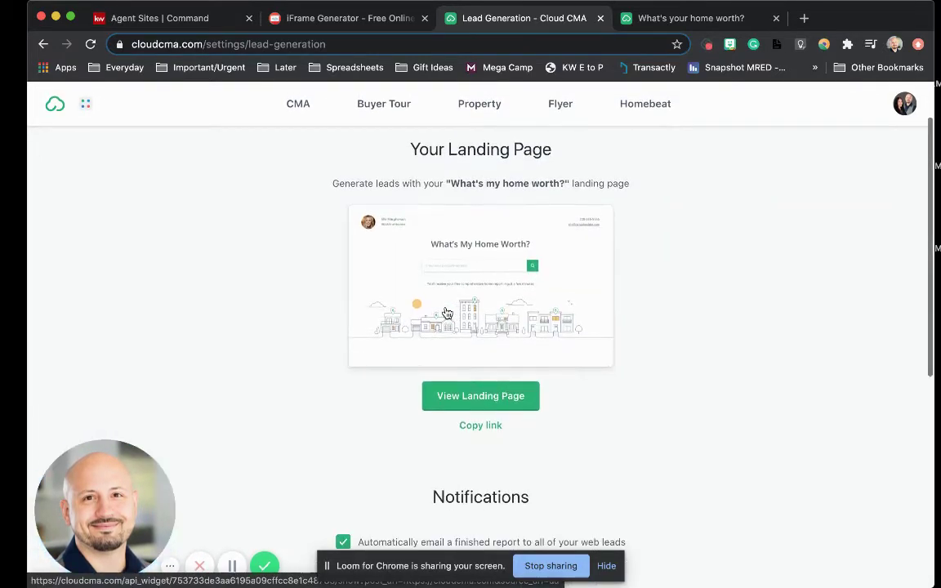
pyautogui.click(483, 427)
# In iFrame Generator, name the iframe 'Home Value' and size it 100% wide by 100% high.
pyautogui.click(351, 20)
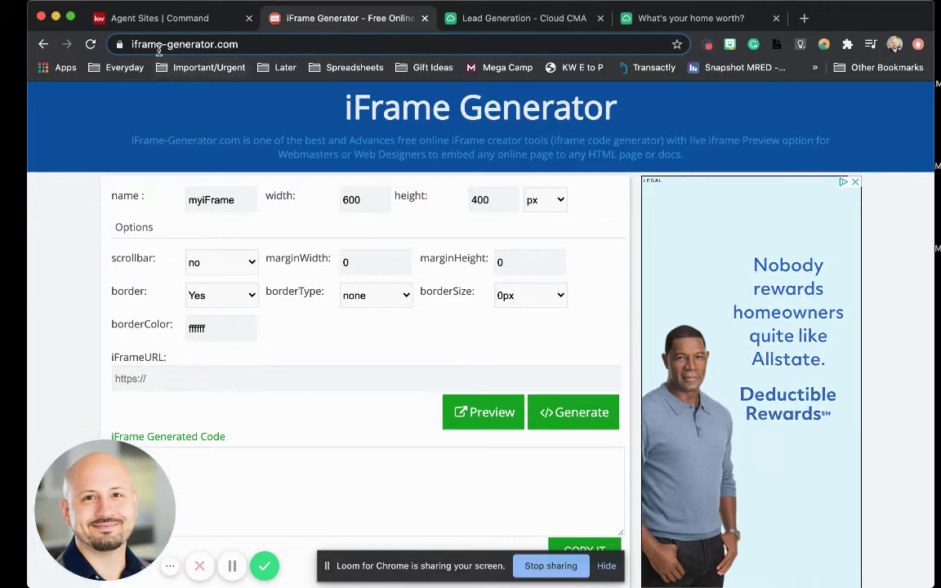
pyautogui.doubleClick(208, 205)
pyautogui.write('Home Value')
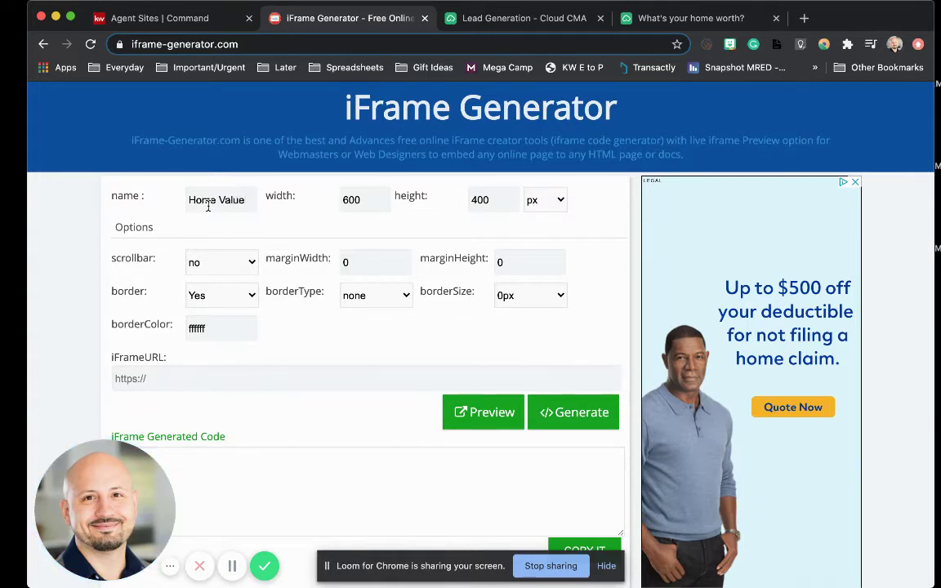
pyautogui.doubleClick(361, 202)
pyautogui.write('100')
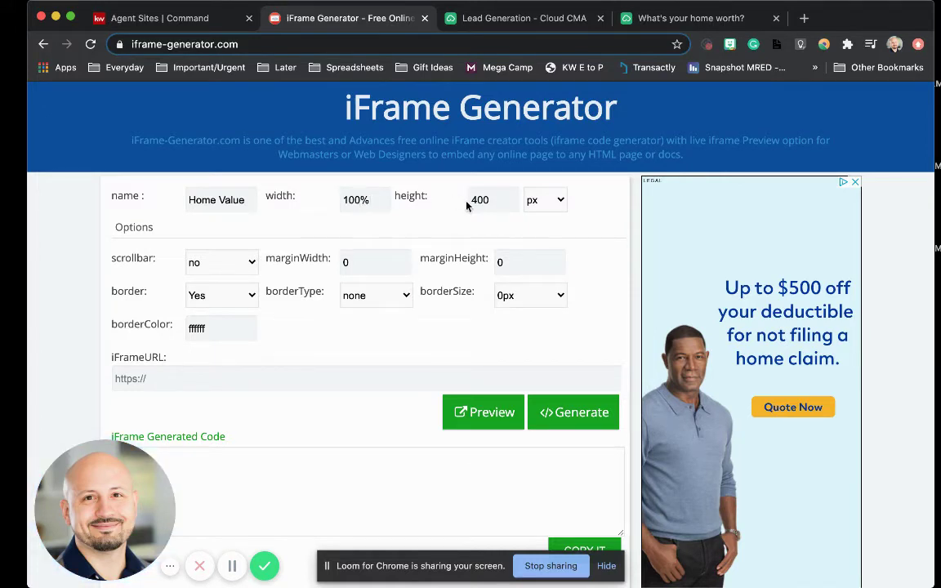
pyautogui.doubleClick(486, 192)
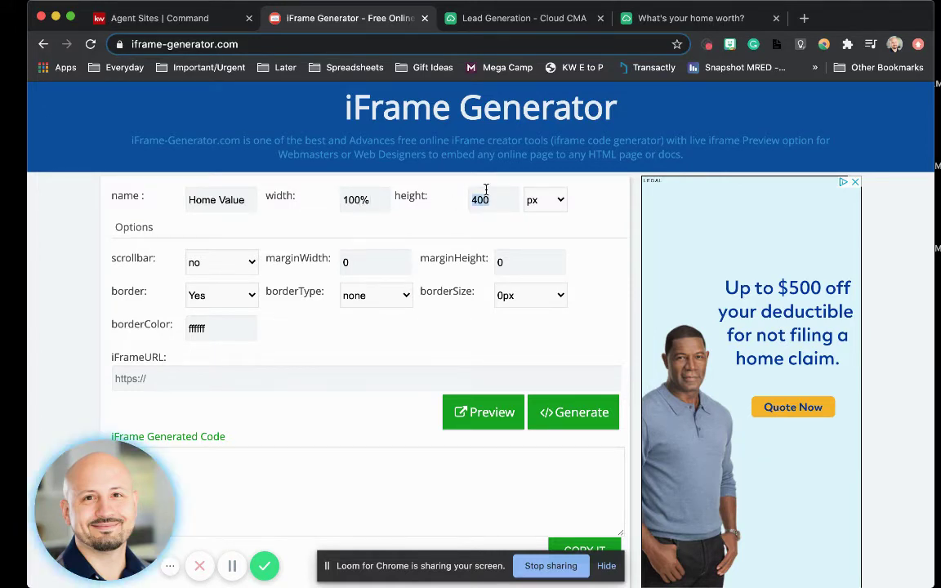
pyautogui.write('100')
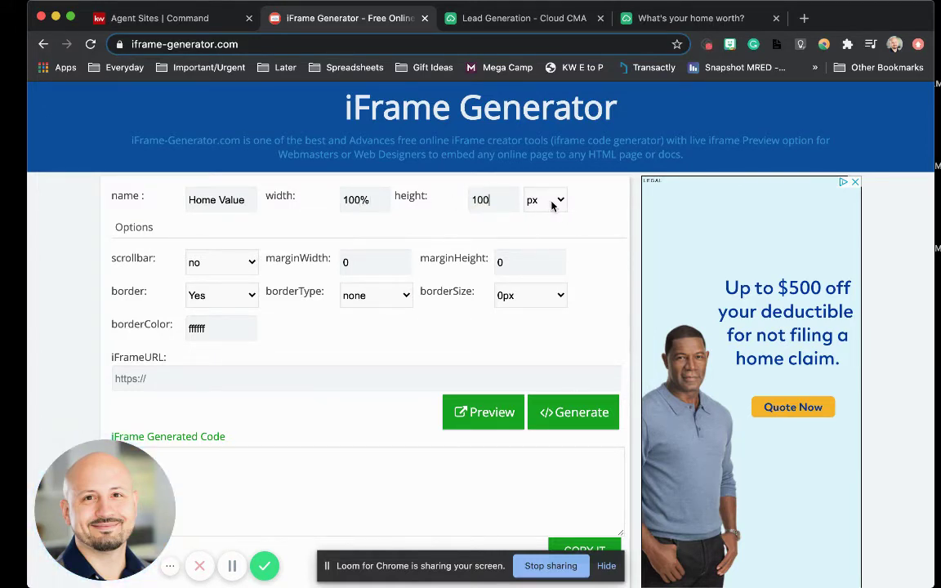
pyautogui.click(552, 206)
# Paste the Cloud CMA link as the iframe URL, generate the embed code and copy it.
pyautogui.click(224, 383)
pyautogui.hotkey('ctrl', 'v')
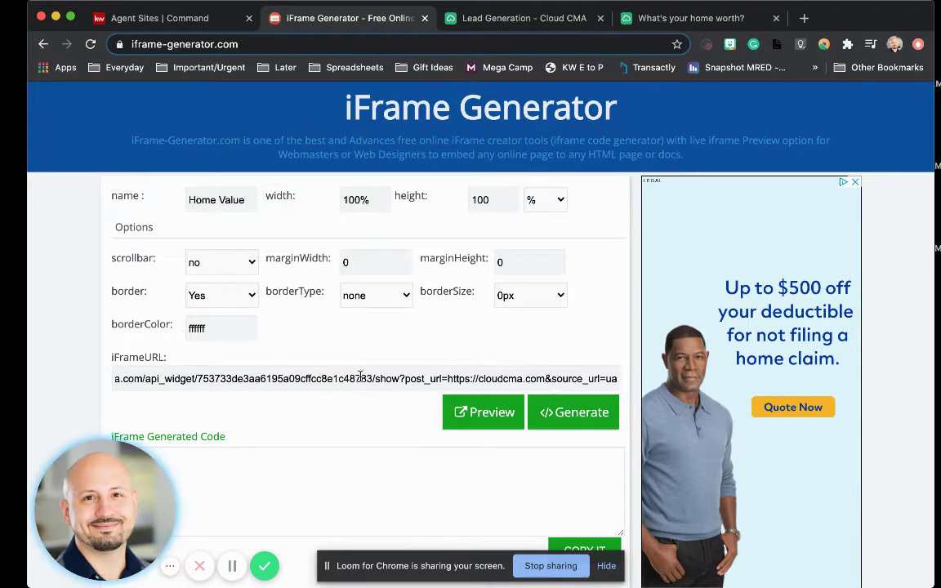
pyautogui.click(577, 417)
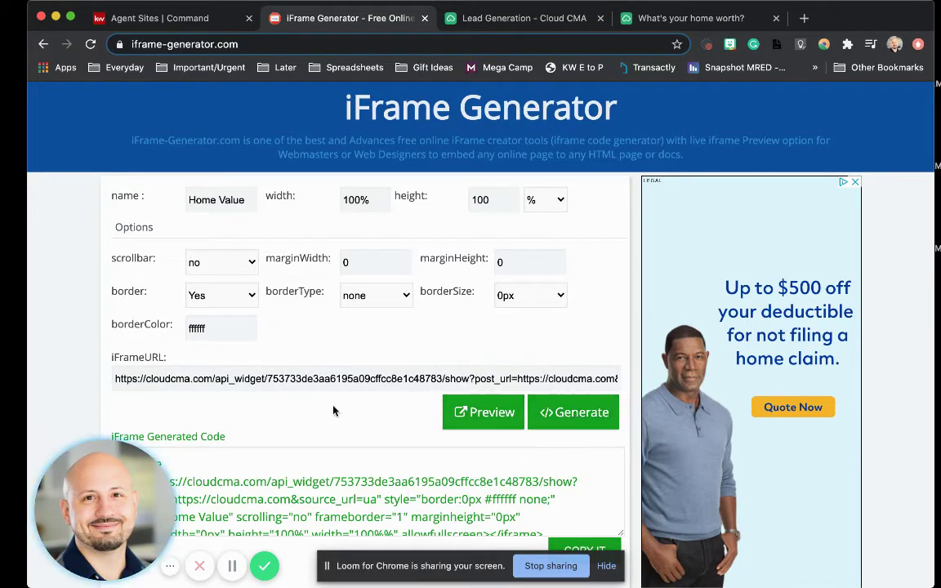
pyautogui.scroll(-3, 332, 409)
pyautogui.click(594, 370)
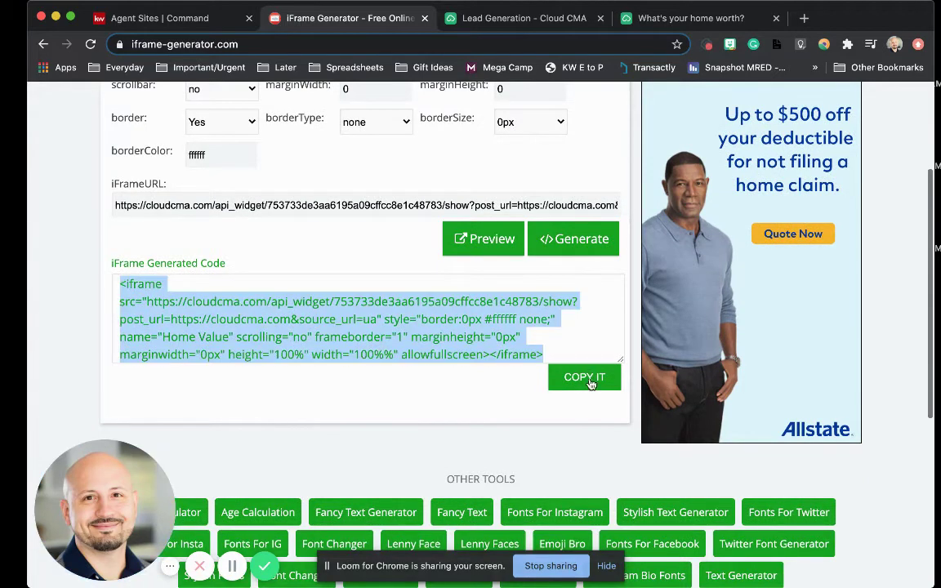
pyautogui.click(593, 379)
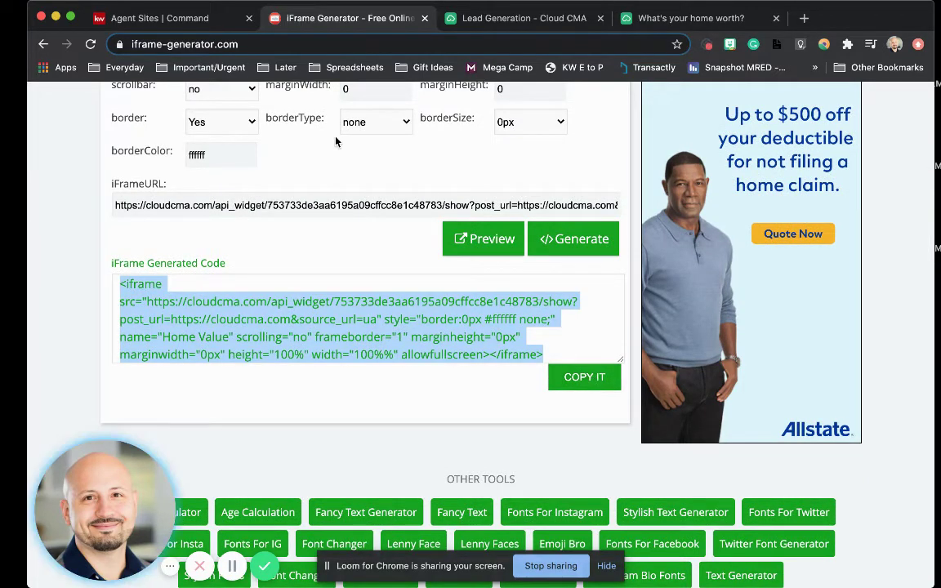
# Create a new KW Command page set to show On My Agent Site.
pyautogui.click(188, 20)
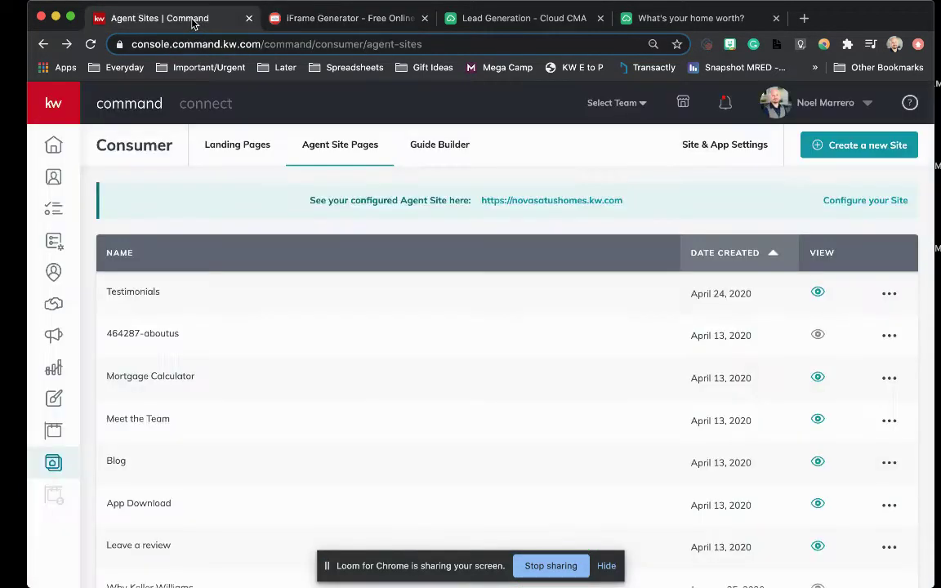
pyautogui.click(851, 155)
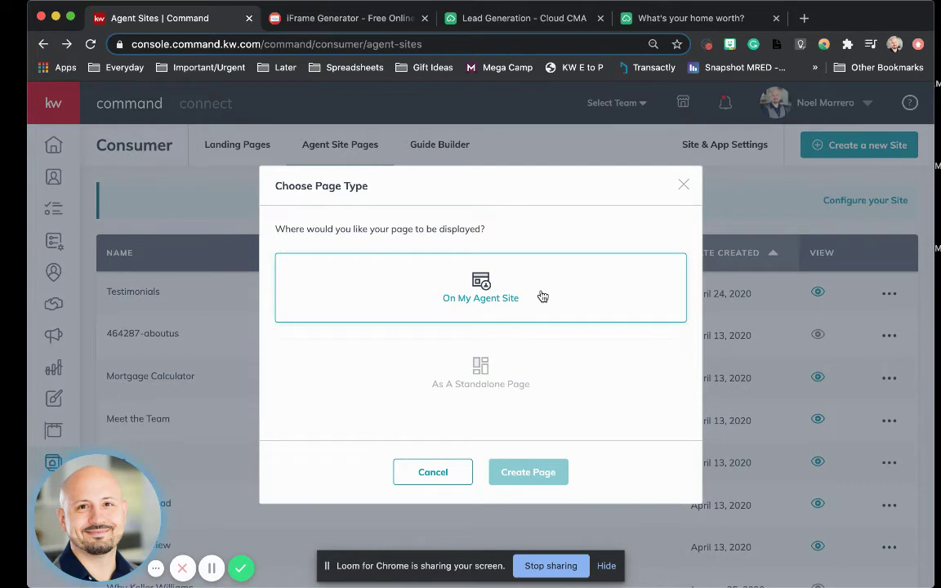
pyautogui.click(542, 296)
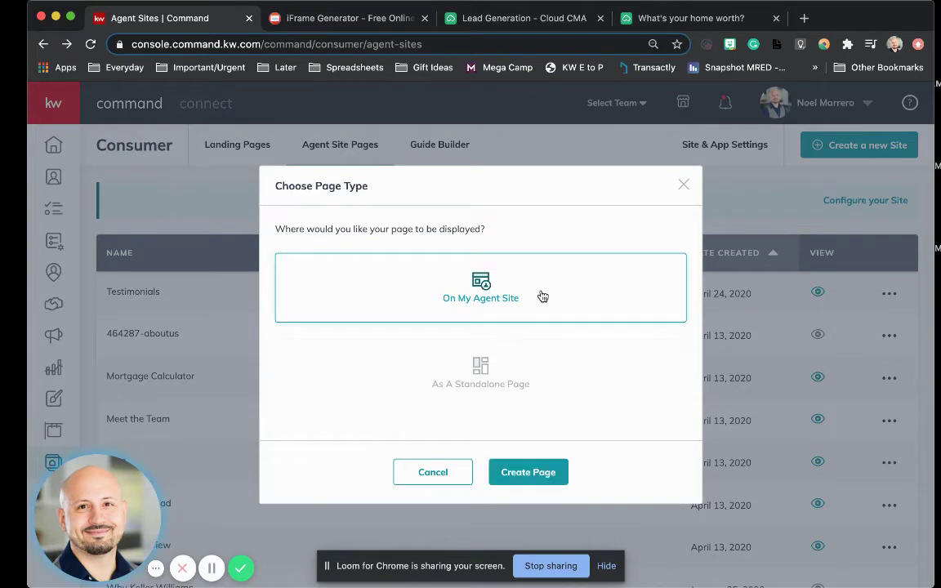
pyautogui.click(526, 476)
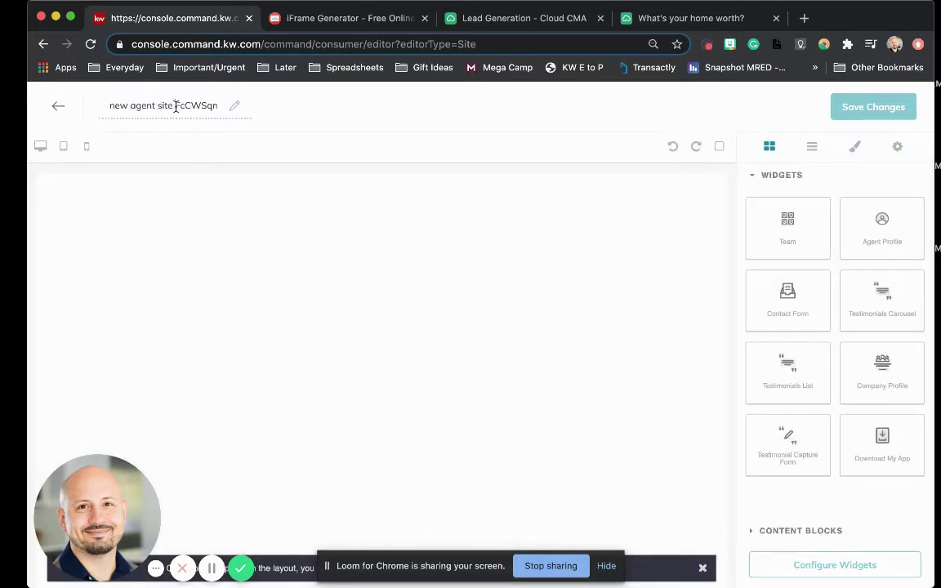
# Title the new page 'Home Value'.
pyautogui.tripleClick(175, 106)
pyautogui.write('Home Value')
pyautogui.click(175, 147)
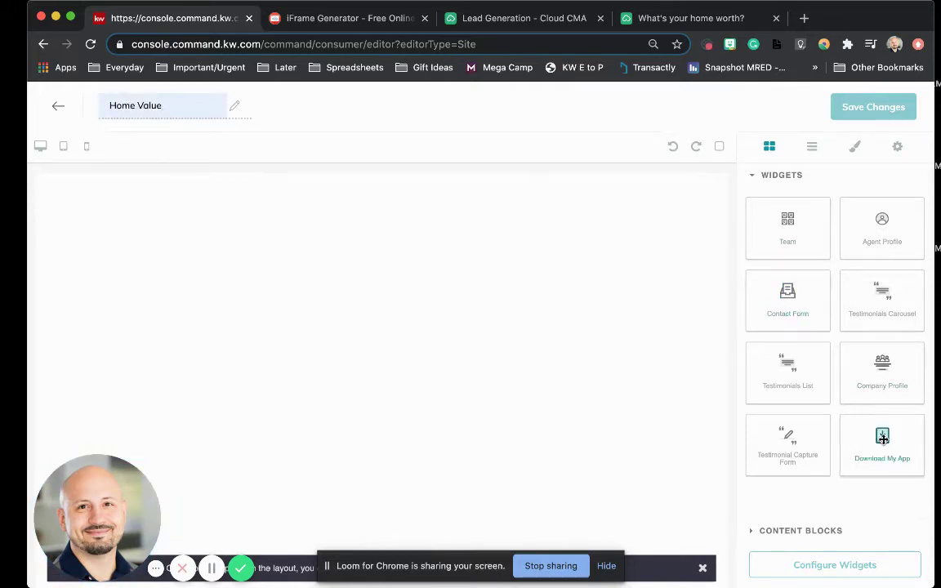
# Add the Download My App widget and a top text block holding the pasted iframe code.
pyautogui.moveTo(870, 437); pyautogui.dragTo(624, 380)
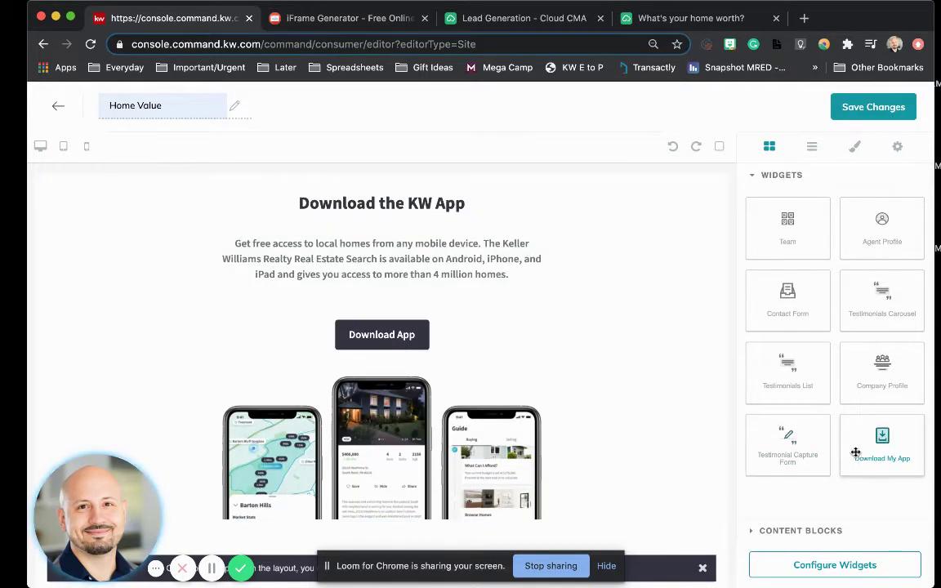
pyautogui.click(813, 531)
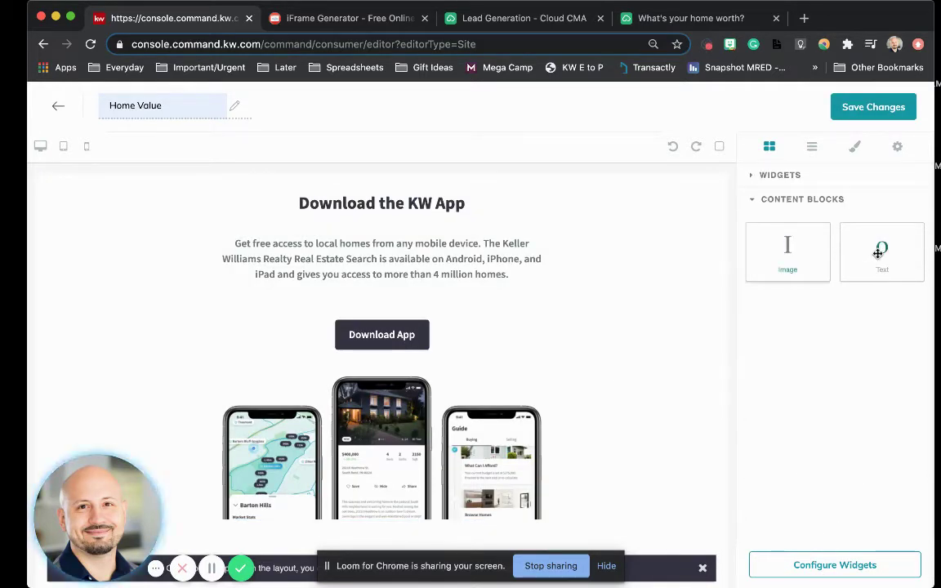
pyautogui.moveTo(878, 253); pyautogui.dragTo(585, 183)
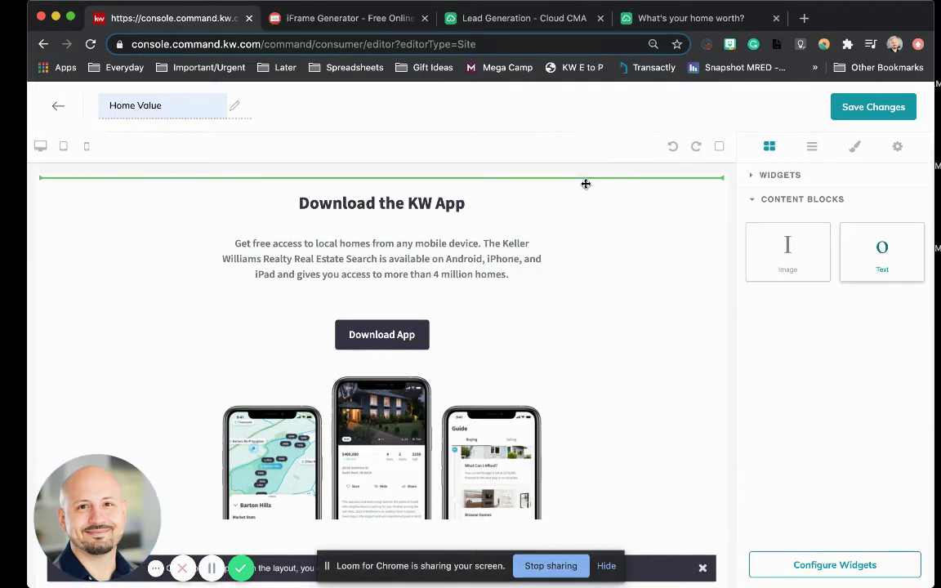
pyautogui.moveTo(586, 183); pyautogui.dragTo(586, 184)
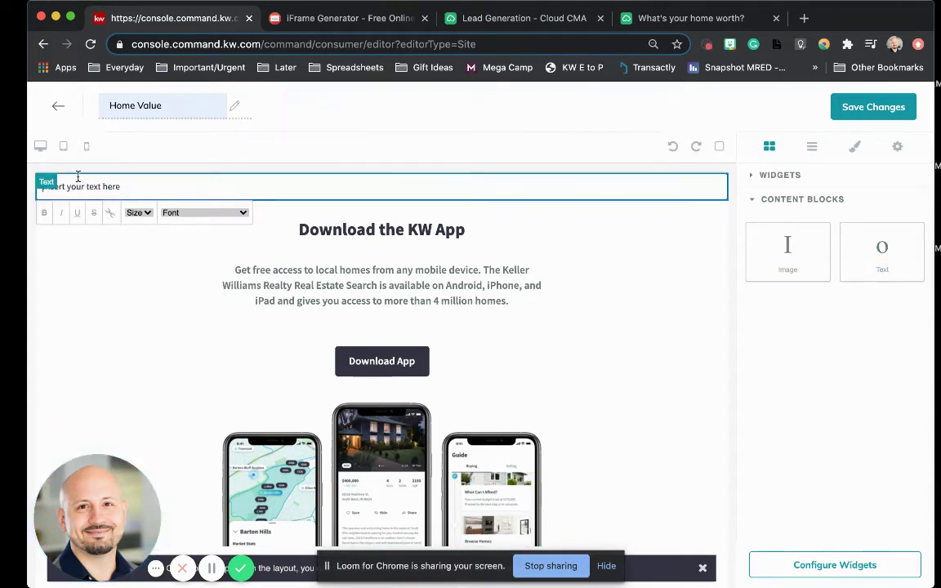
pyautogui.tripleClick(111, 186)
pyautogui.hotkey('ctrl', 'v')
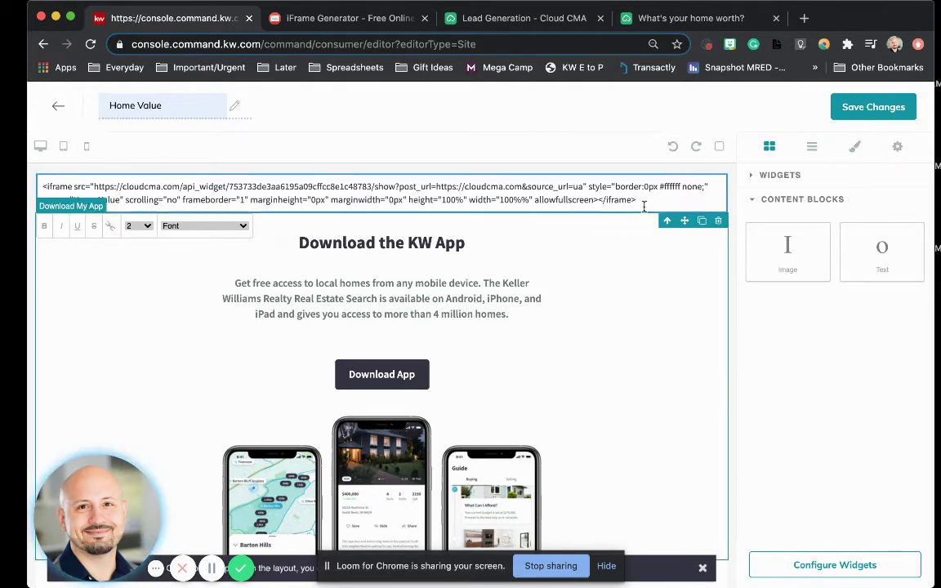
# Save the Home Value page and publish it as an agent site page.
pyautogui.click(846, 567)
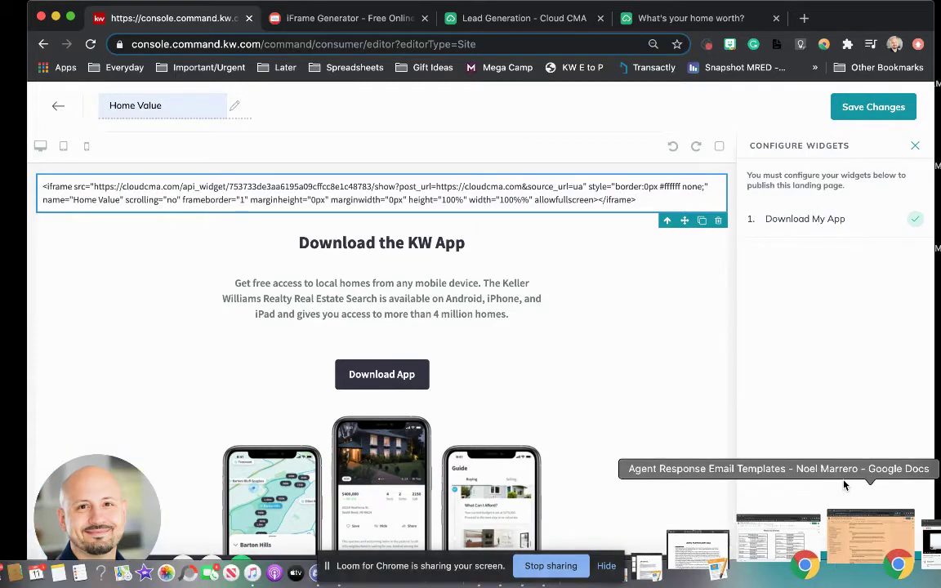
pyautogui.click(834, 565)
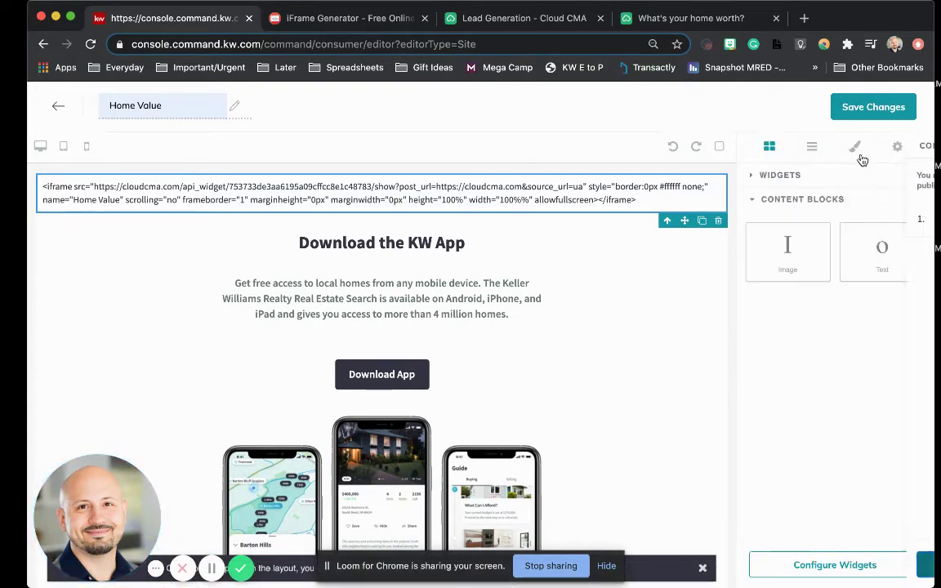
pyautogui.click(868, 113)
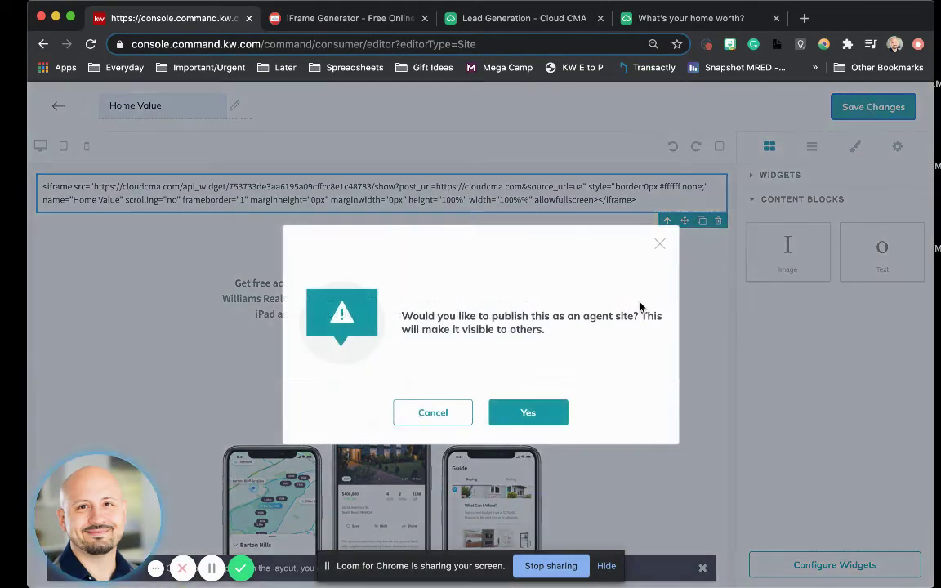
pyautogui.click(542, 414)
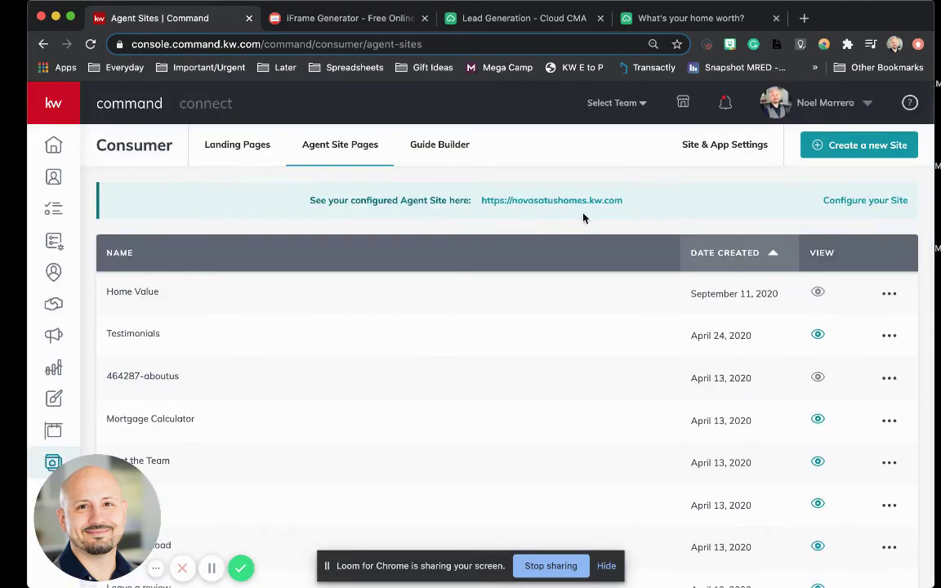
# In Site & App Settings, add a Site Pages navigation entry linked to the Home Value page.
pyautogui.click(721, 153)
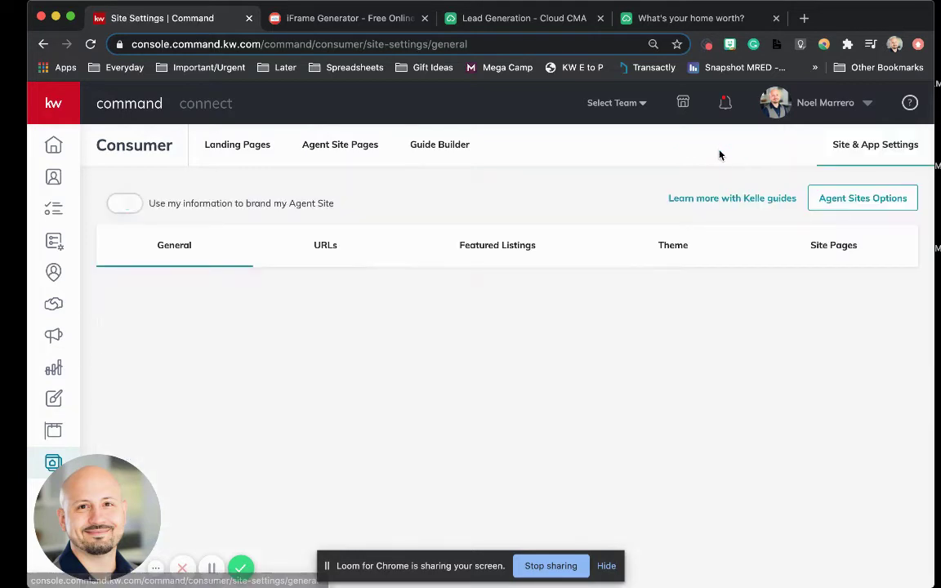
pyautogui.click(837, 252)
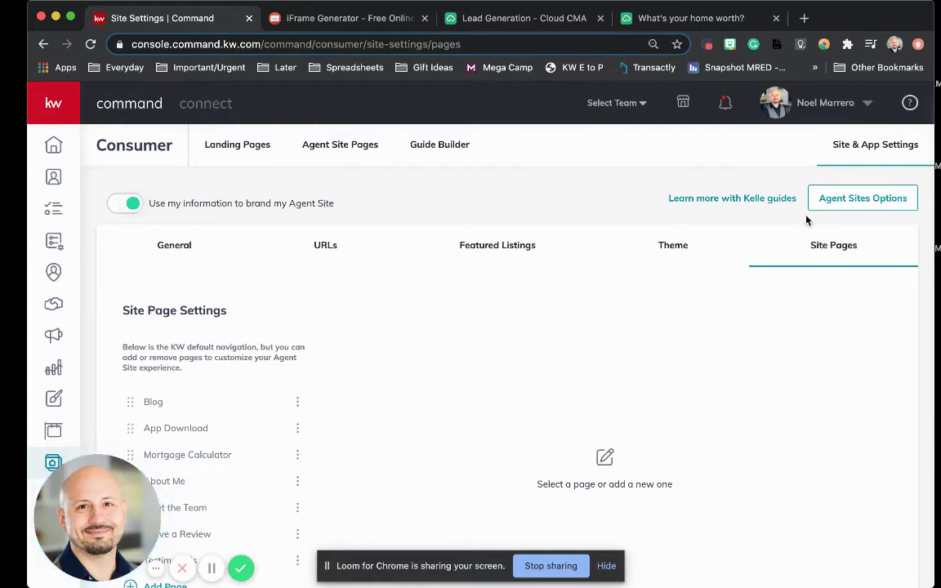
pyautogui.scroll(-2, 275, 344)
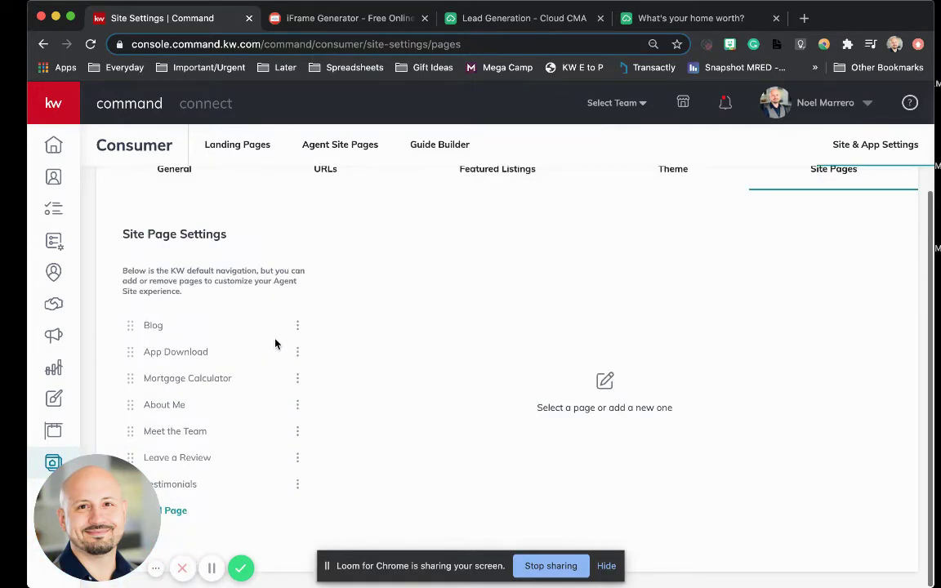
pyautogui.click(177, 513)
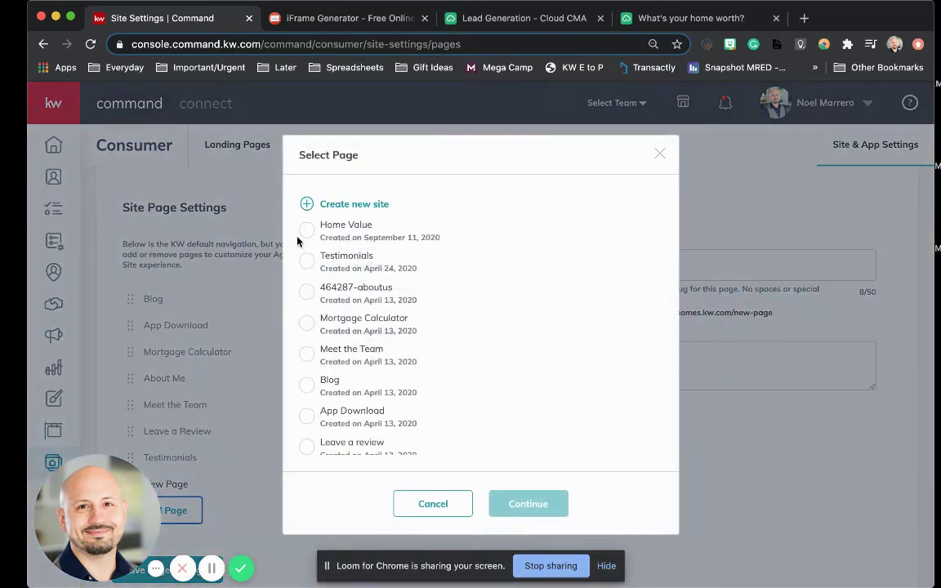
pyautogui.click(306, 232)
pyautogui.click(529, 504)
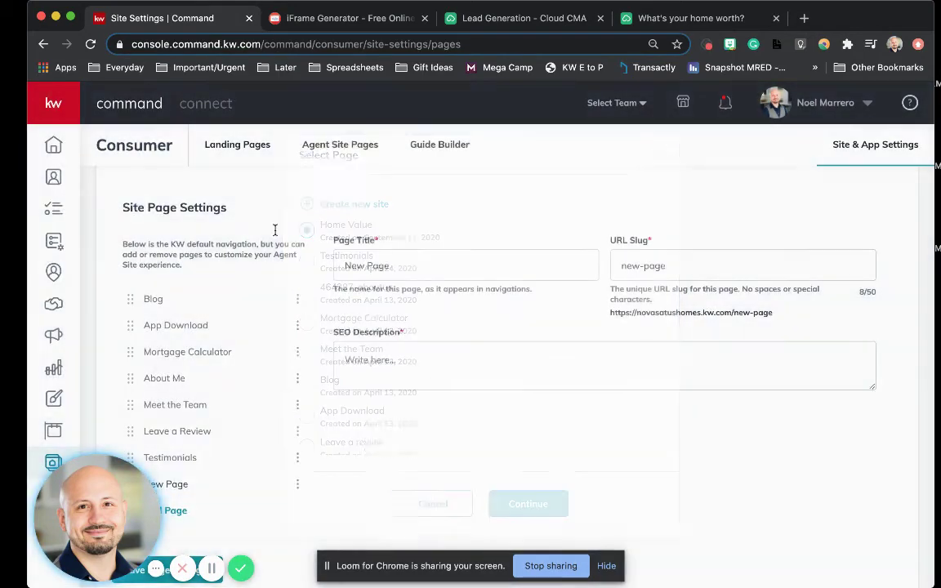
# Title it 'What's My Home Worth?', slug home-value, add the SEO description and save.
pyautogui.tripleClick(371, 260)
pyautogui.write('W')
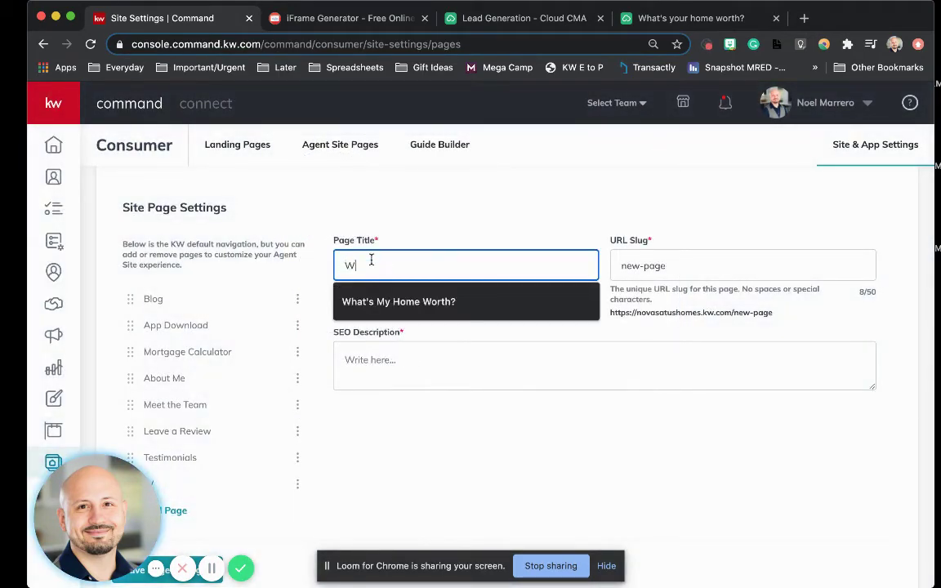
pyautogui.write('hat')
pyautogui.click(362, 301)
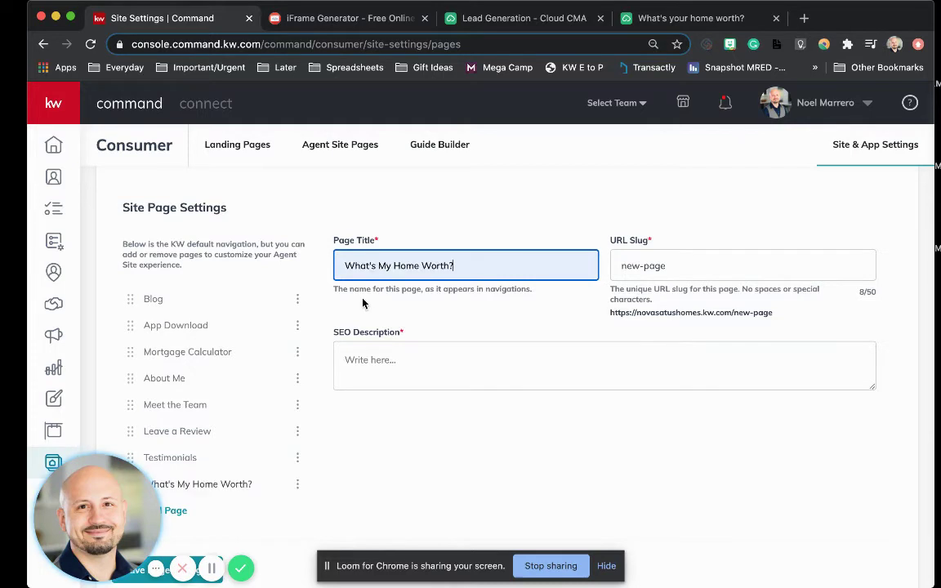
pyautogui.tripleClick(721, 265)
pyautogui.write('hom')
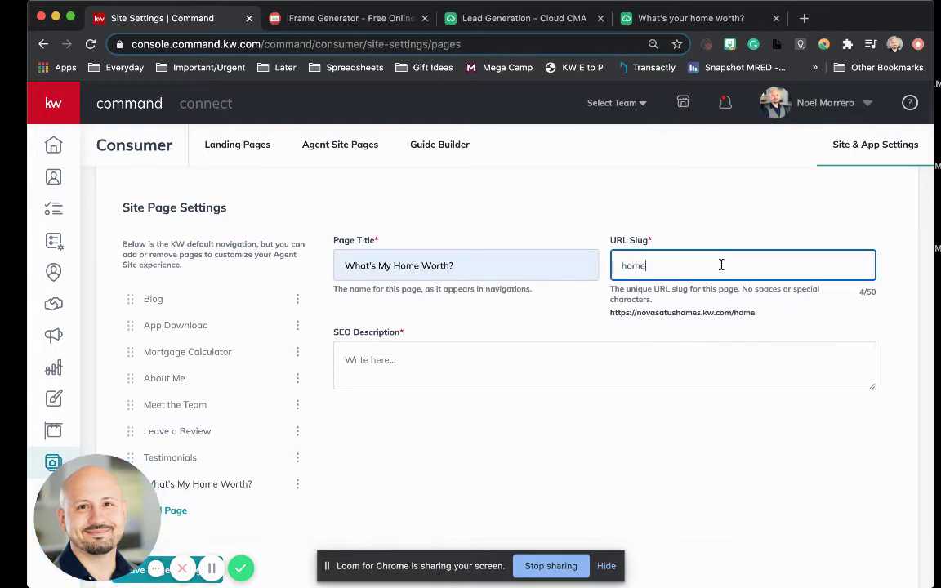
pyautogui.click(654, 346)
pyautogui.write("What's my home worth?")
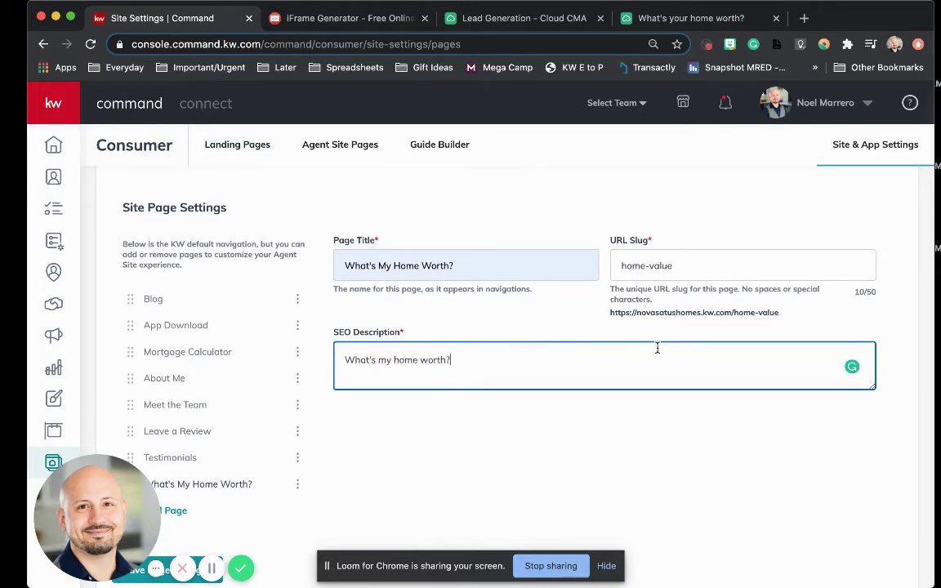
pyautogui.scroll(-1, 433, 385)
pyautogui.click(180, 539)
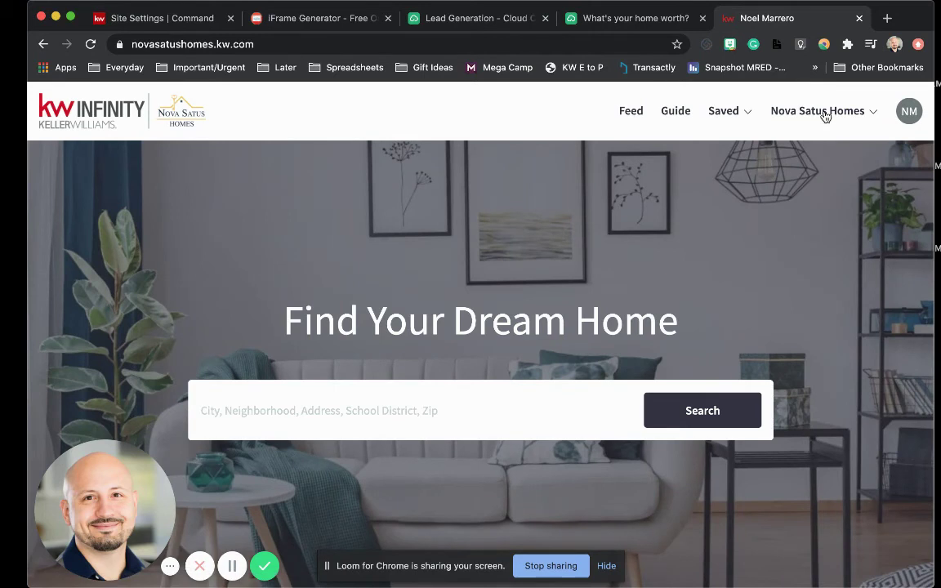
# On the live agent site, open the Nova Satus Homes menu and go to What's My Home Worth?
pyautogui.click(825, 117)
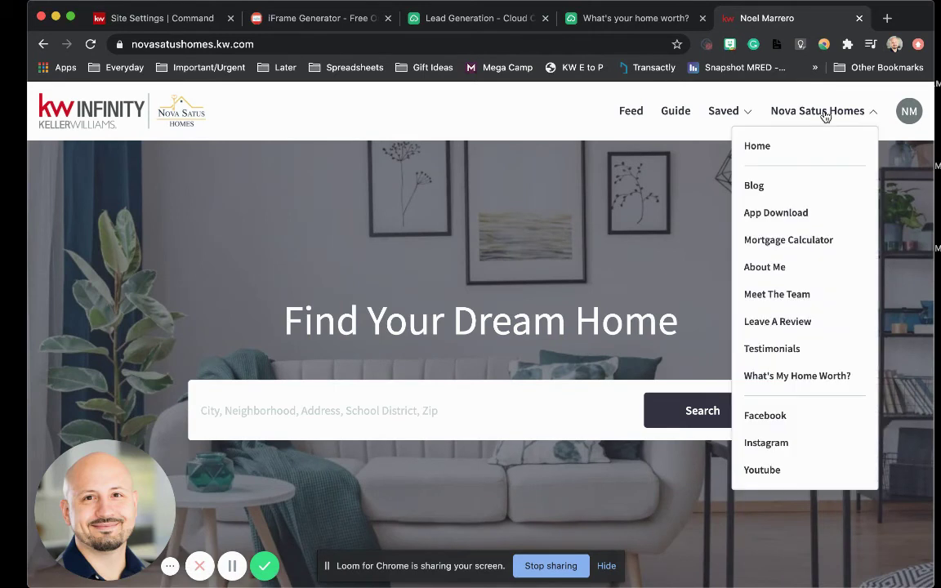
pyautogui.click(799, 378)
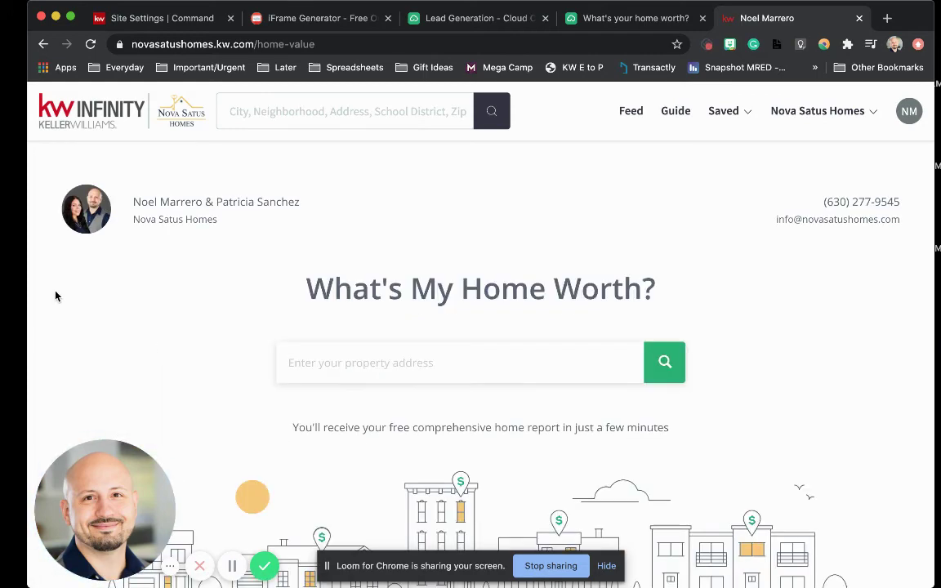
pyautogui.scroll(-2, 164, 285)
pyautogui.scroll(-2, 165, 285)
pyautogui.scroll(-1, 164, 286)
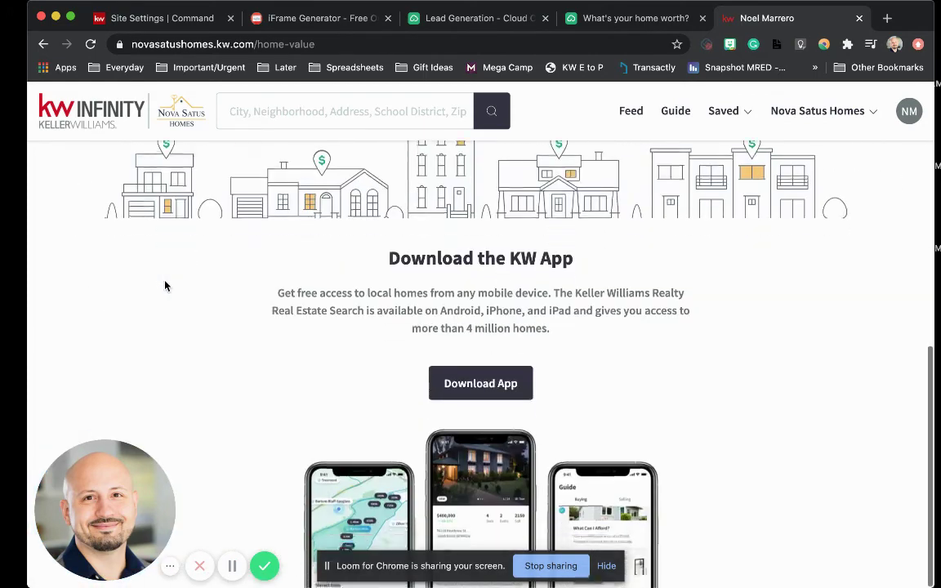
pyautogui.scroll(1, 164, 286)
pyautogui.scroll(4, 258, 382)
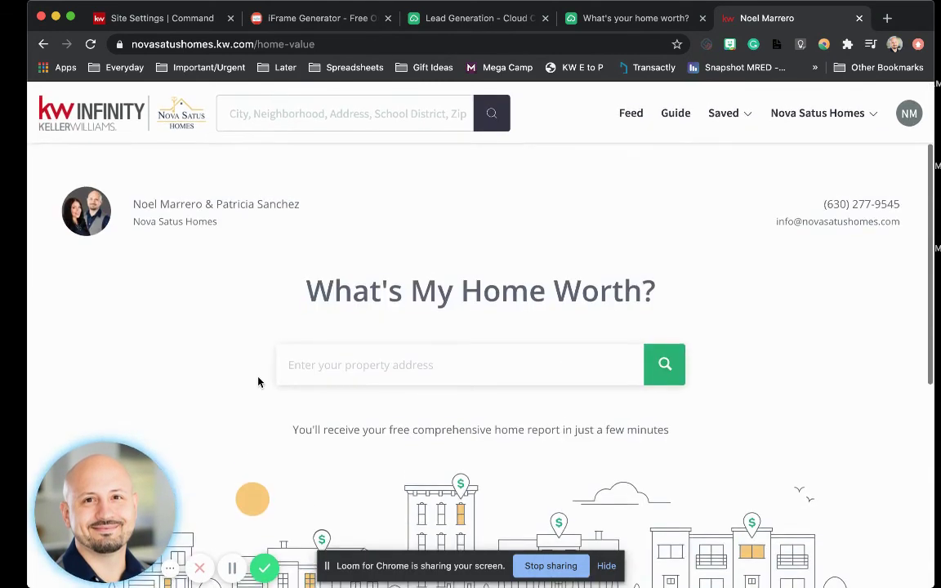
pyautogui.scroll(-1, 258, 382)
pyautogui.scroll(-3, 258, 381)
pyautogui.scroll(-1, 258, 382)
pyautogui.scroll(3, 259, 382)
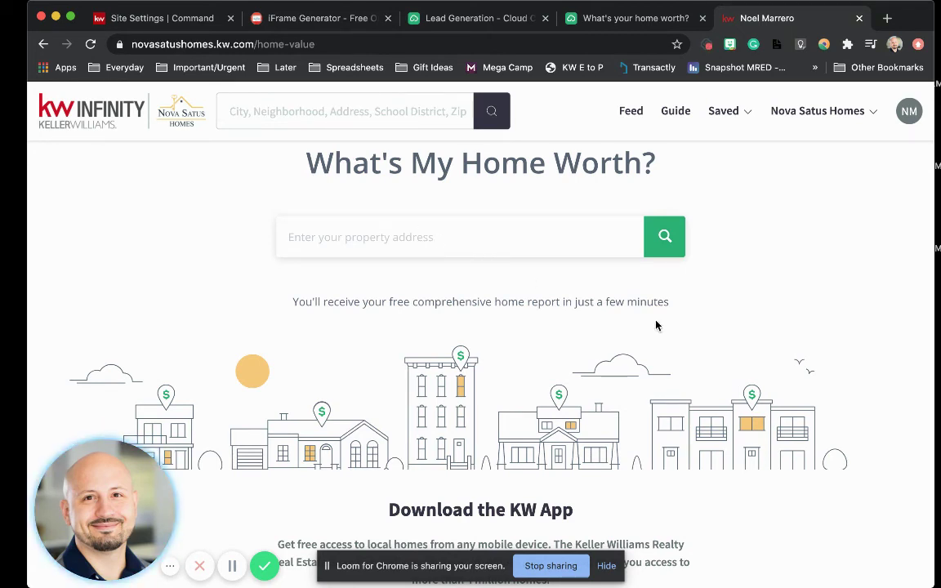
pyautogui.scroll(-1, 655, 325)
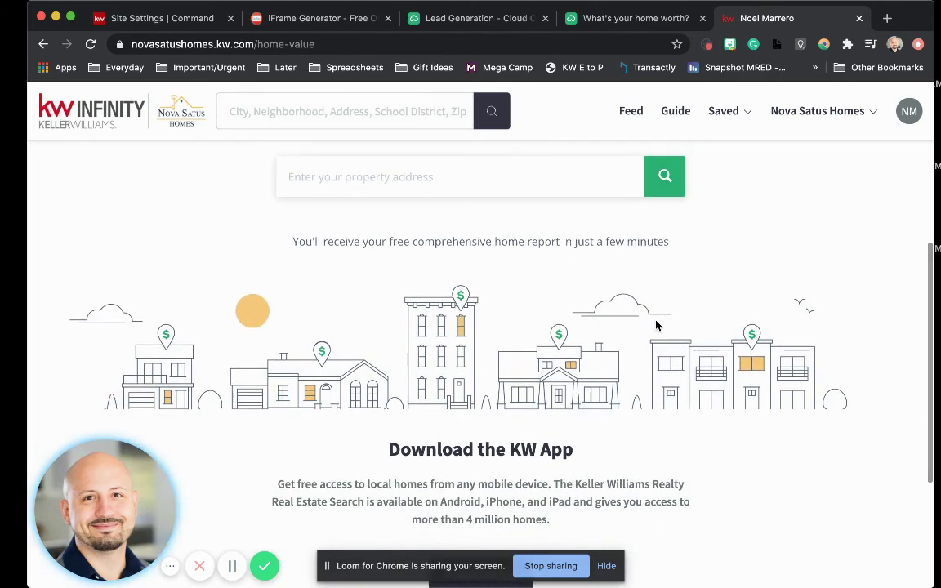
pyautogui.scroll(-1, 655, 325)
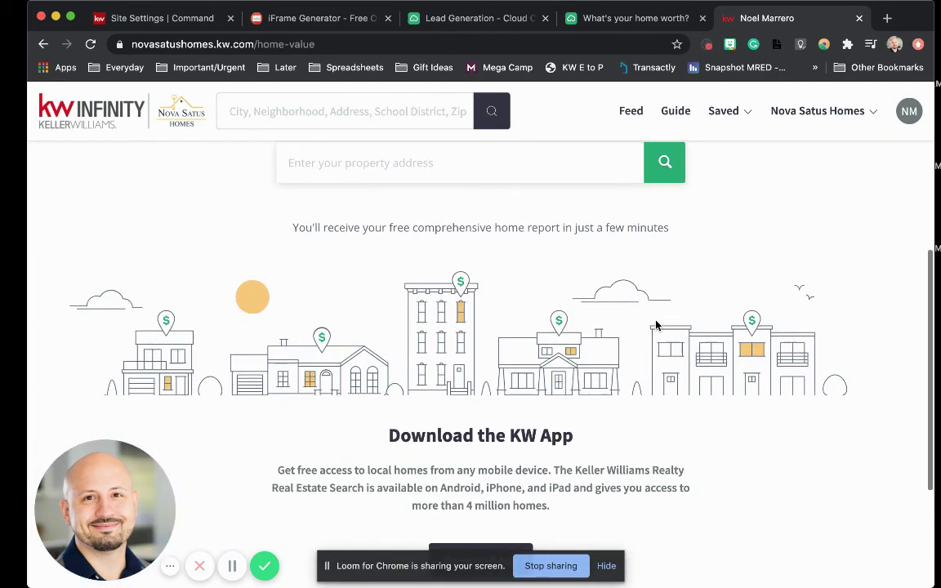
pyautogui.scroll(-2, 655, 325)
pyautogui.scroll(-1, 655, 325)
pyautogui.scroll(-3, 656, 325)
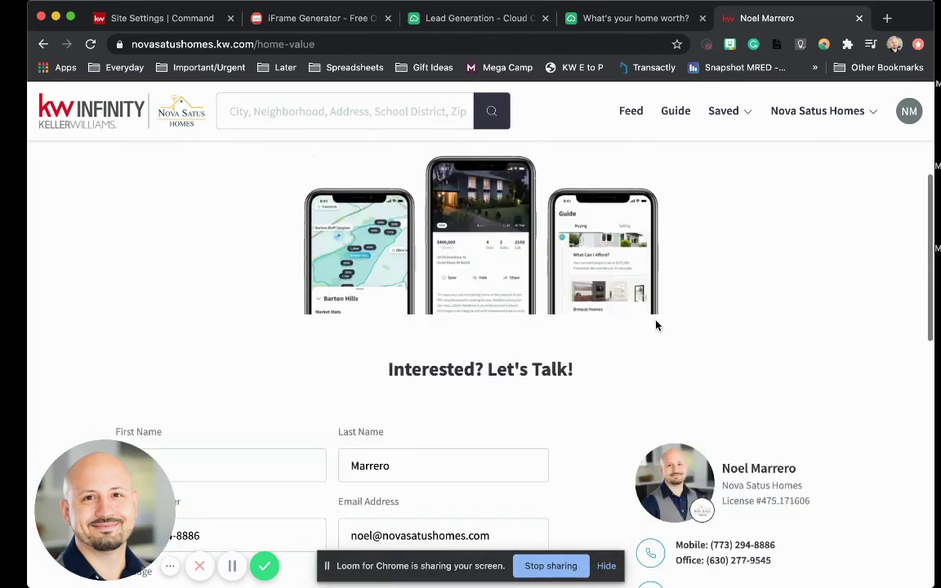
pyautogui.scroll(-3, 656, 325)
pyautogui.scroll(-5, 656, 325)
pyautogui.scroll(10, 655, 325)
pyautogui.scroll(5, 655, 326)
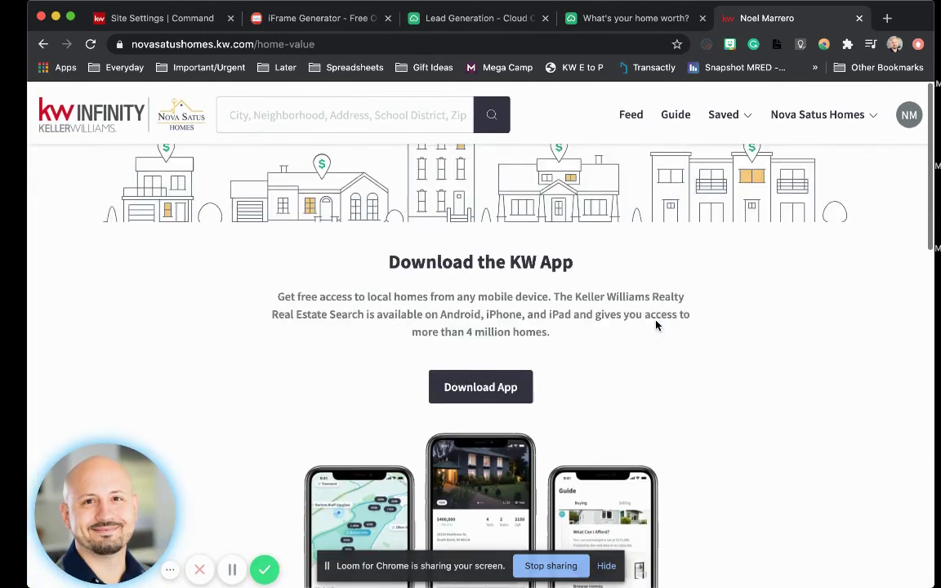
pyautogui.scroll(5, 655, 325)
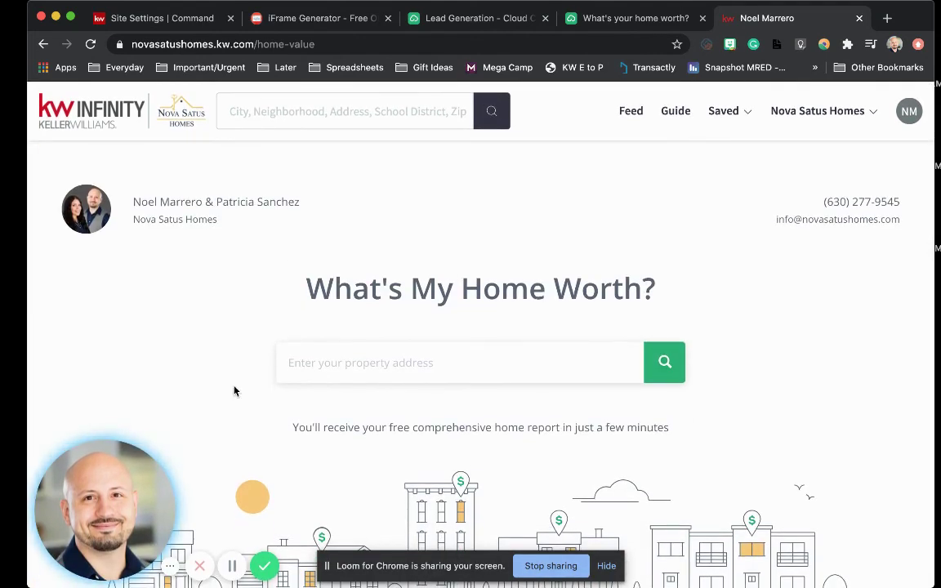